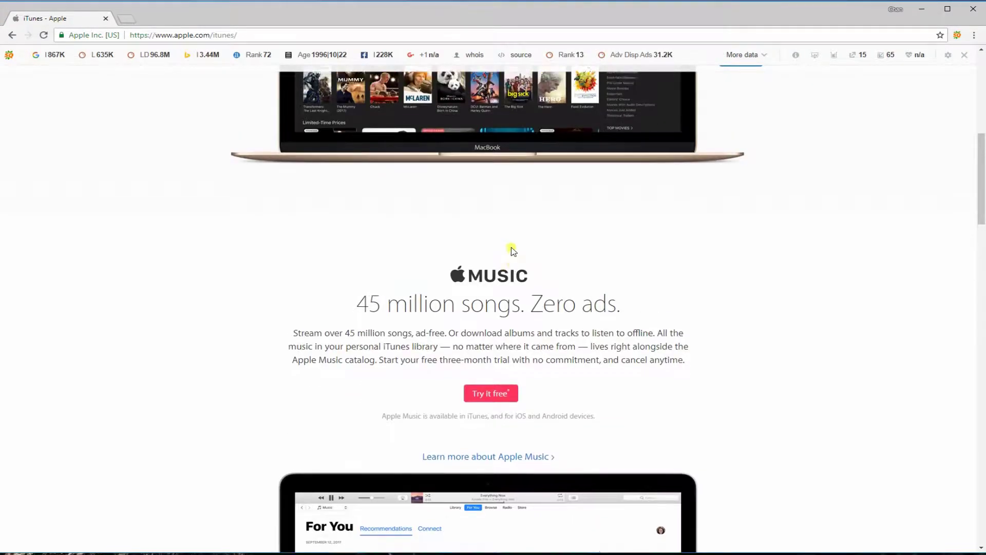
scroll(513, 251, "up", 7)
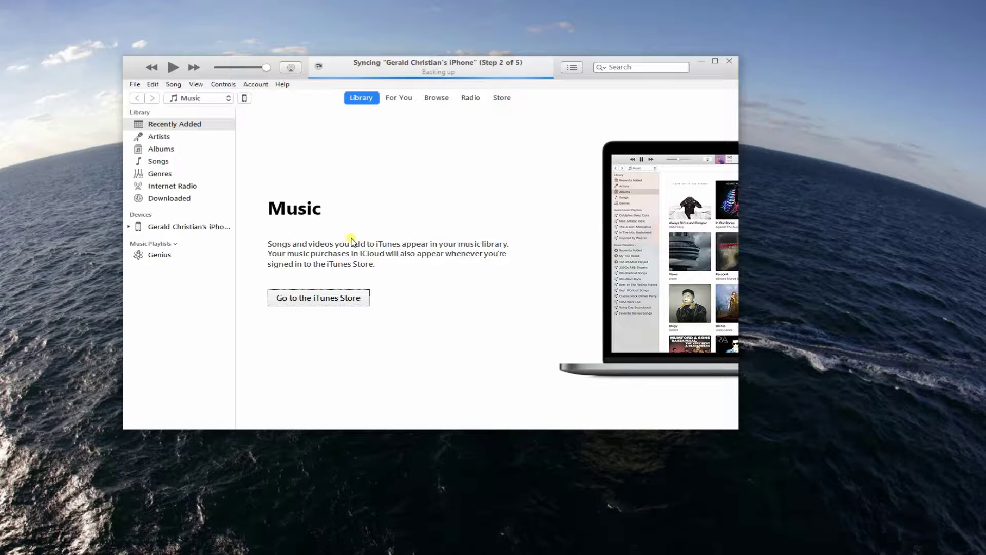
On the iPhone's iTunes Summary page, try Restore Backup and get the Find My iPhone warning.
left_click(245, 98)
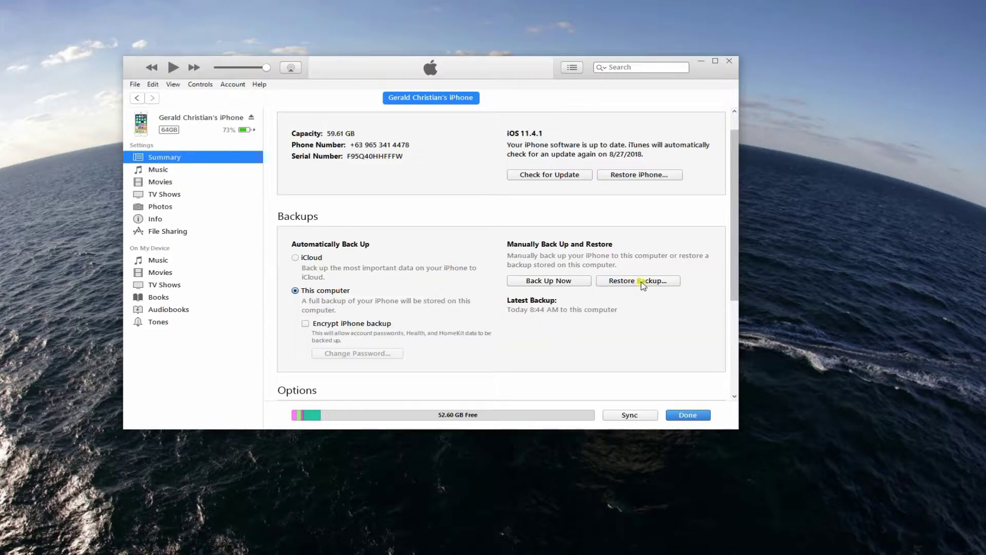
left_click(641, 283)
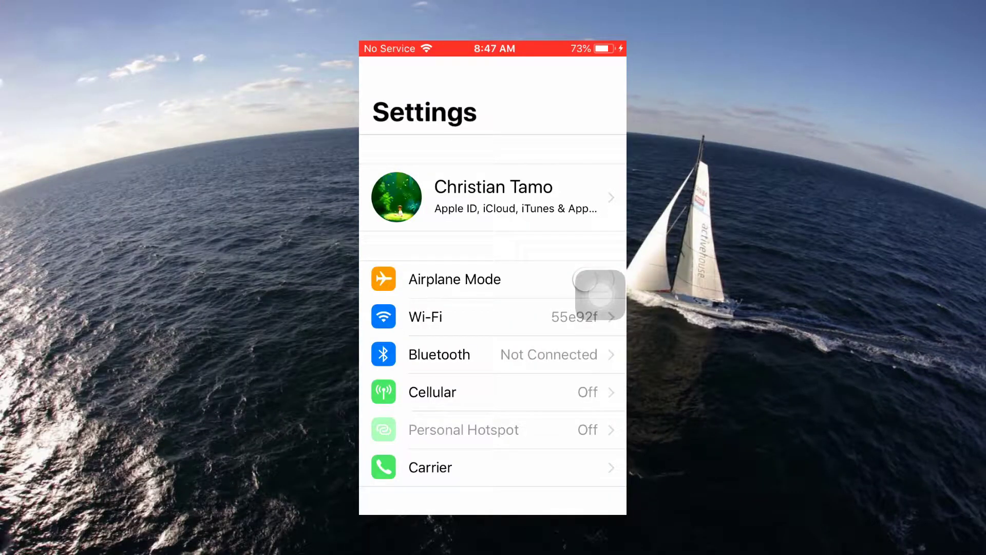
Turn off Find My iPhone under Apple ID > iCloud, confirming with the Apple ID password.
left_click(494, 197)
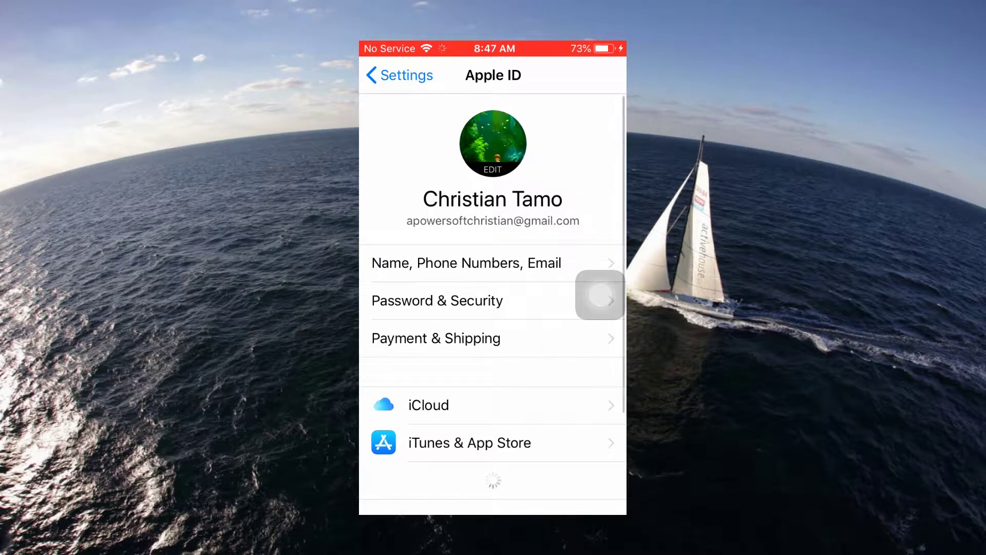
left_click(428, 405)
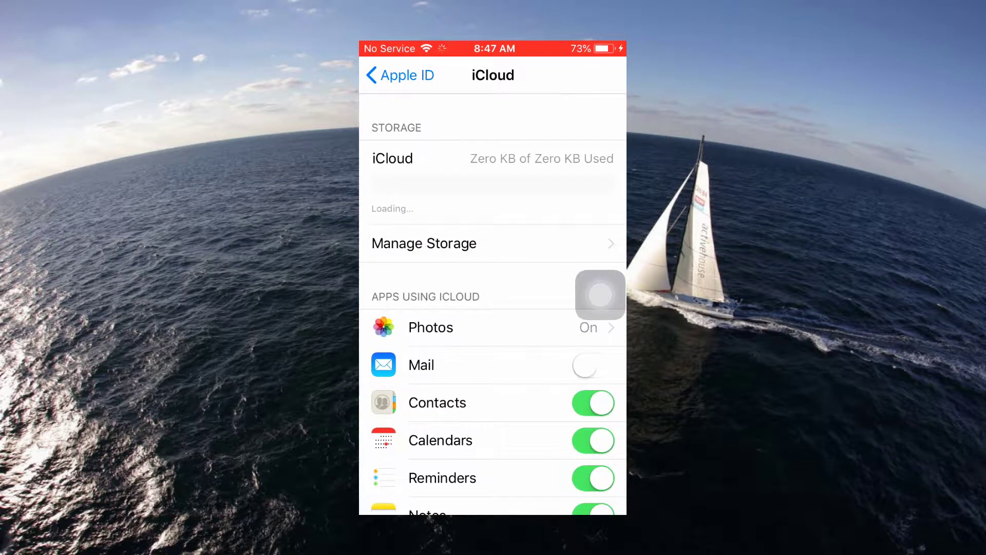
scroll(493, 308, "down", 10)
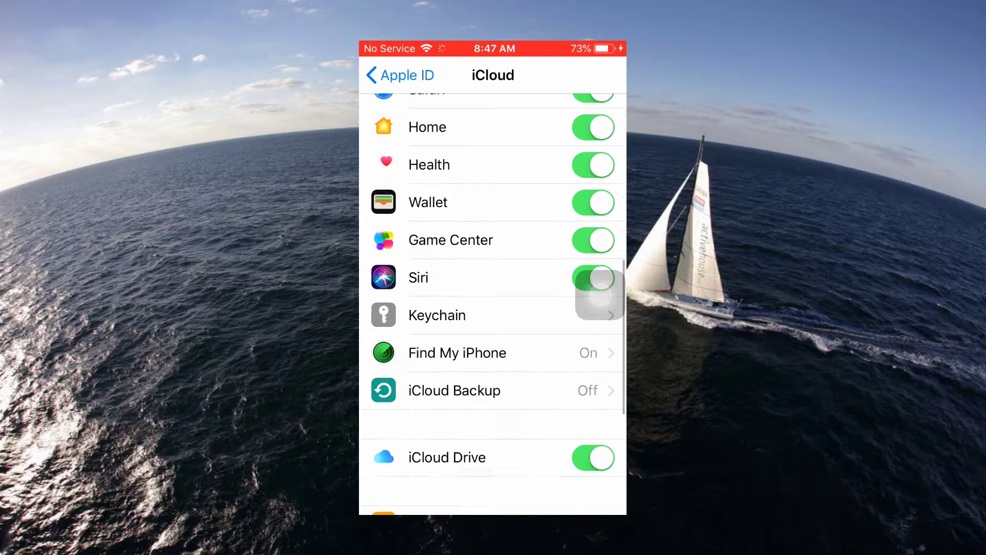
scroll(493, 308, "down", 2)
left_click(457, 273)
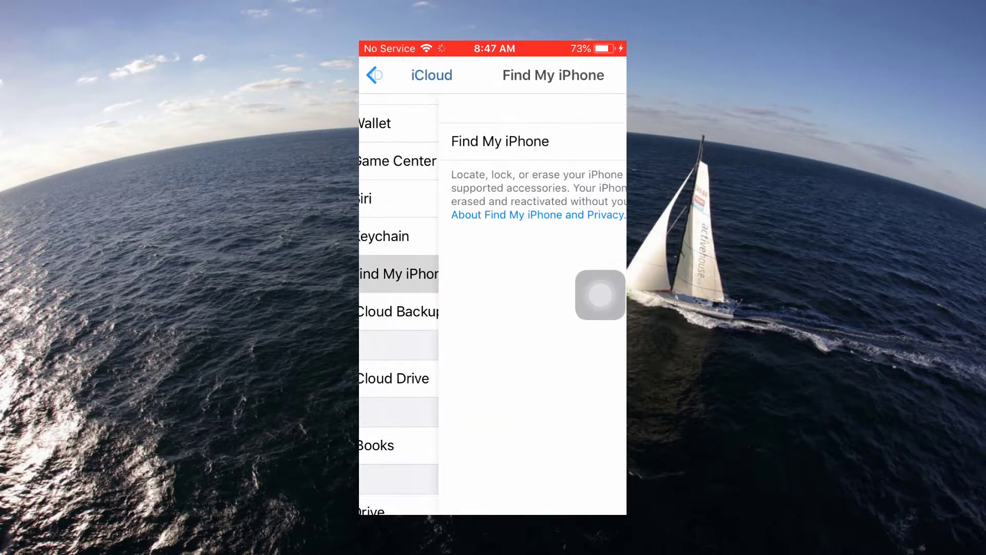
left_click(593, 141)
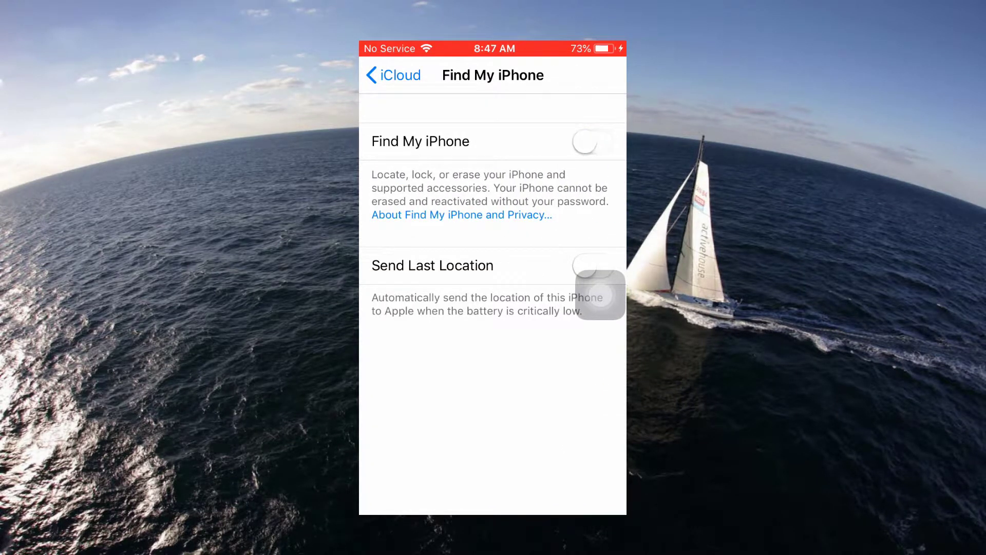
type("•••••••••••••2")
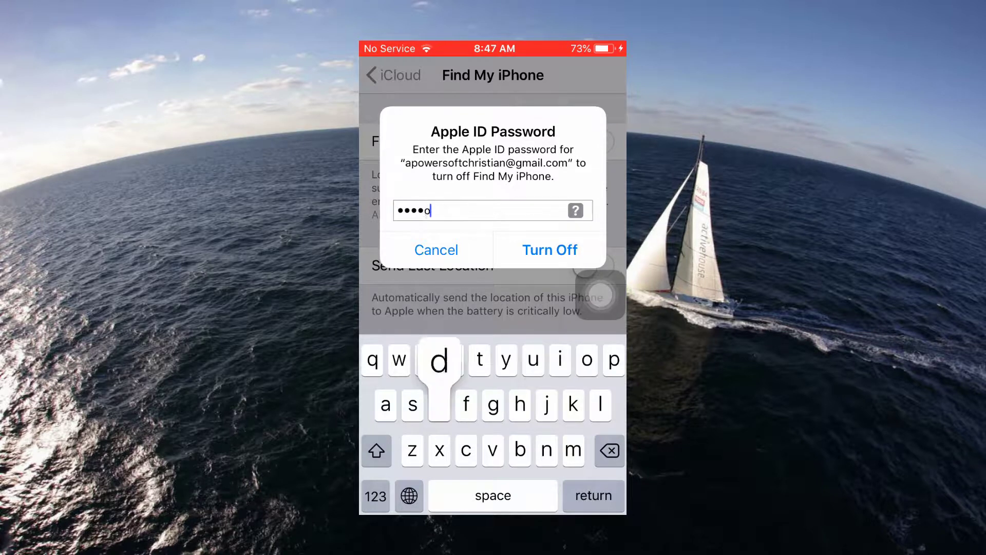
key("Return")
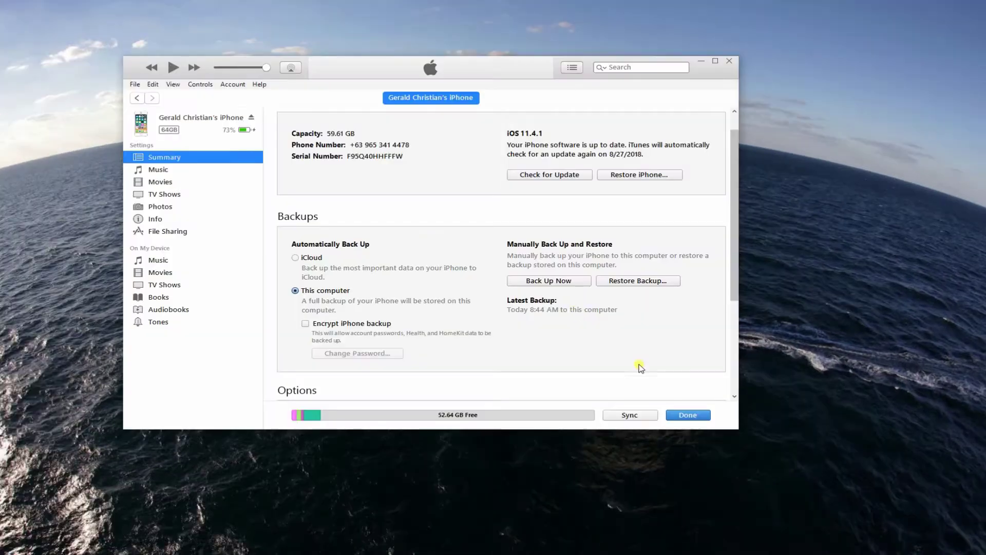
Restore the iPhone in iTunes from the latest backup listed in Restore From Backup.
left_click(649, 282)
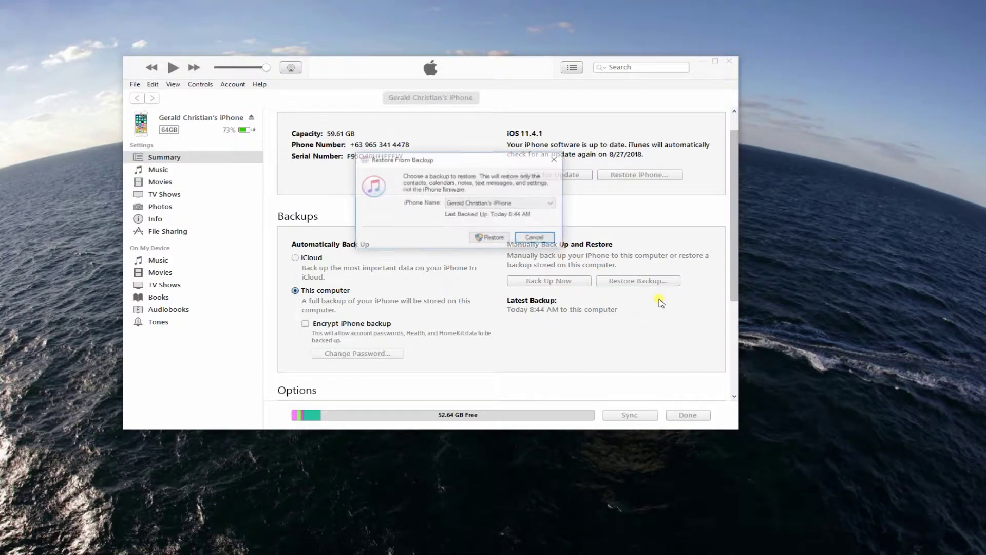
left_click(491, 238)
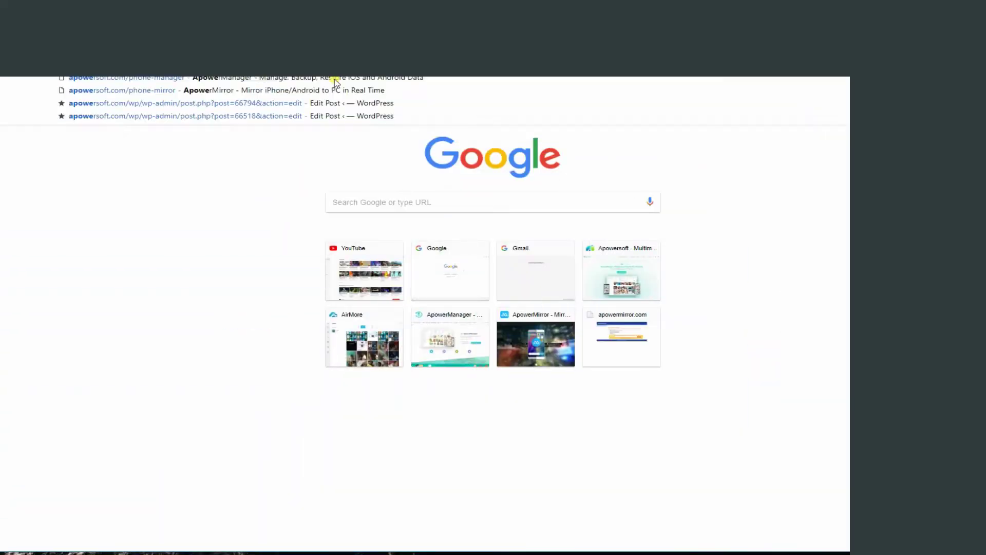
Load apowersoft.com/iphone-data-recovery in Chrome and download the ApowerRescue installer.
type("powersoft.com/ipho")
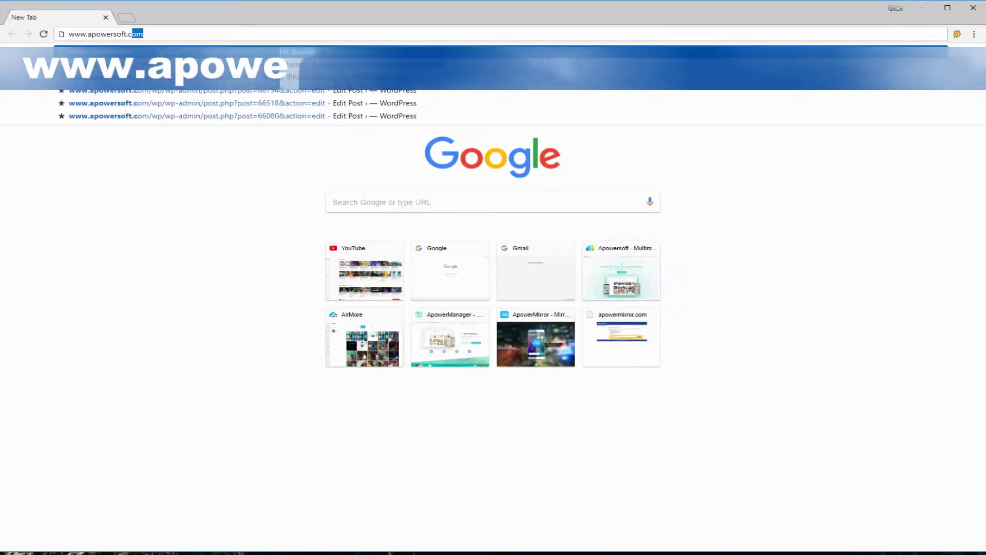
type("ne-data-recovery")
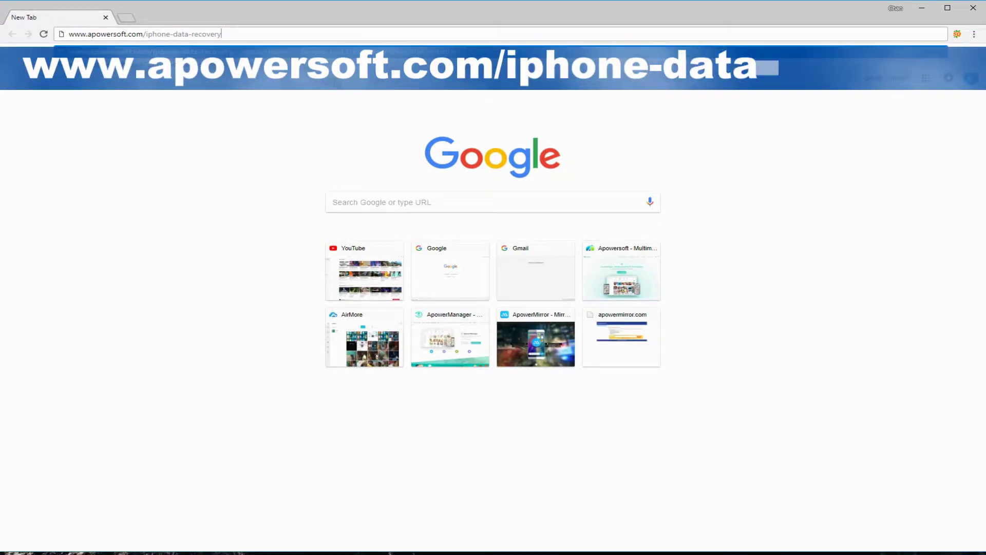
key("Return")
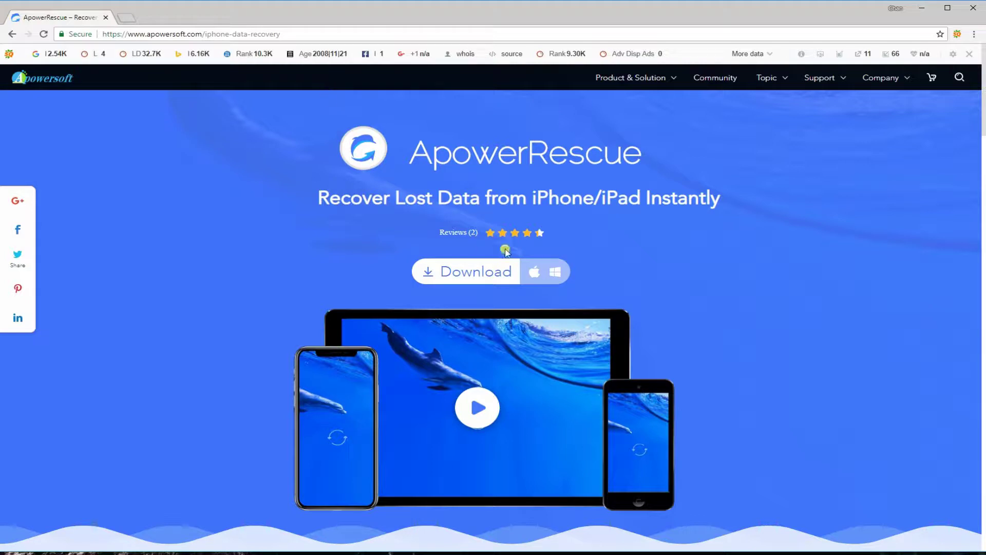
left_click(501, 274)
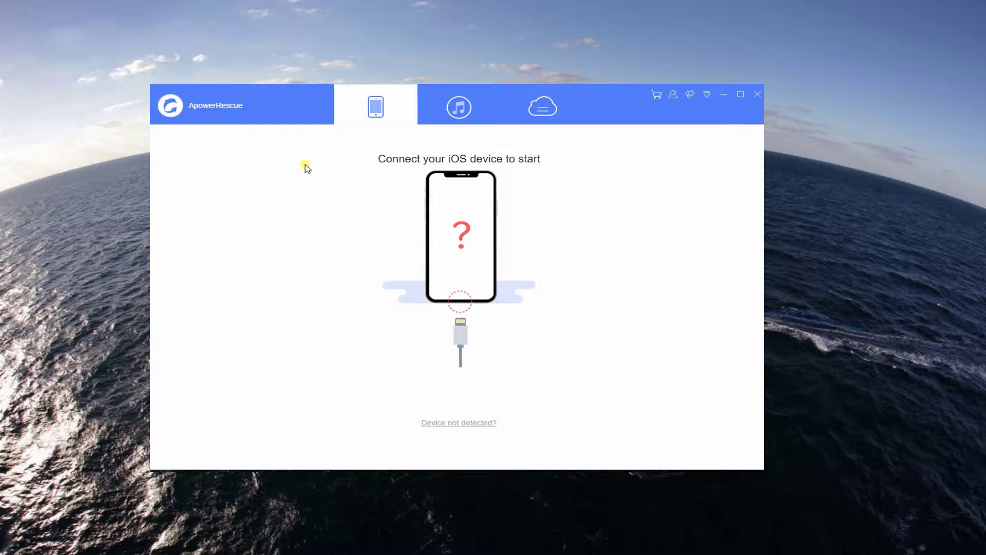
left_click(484, 121)
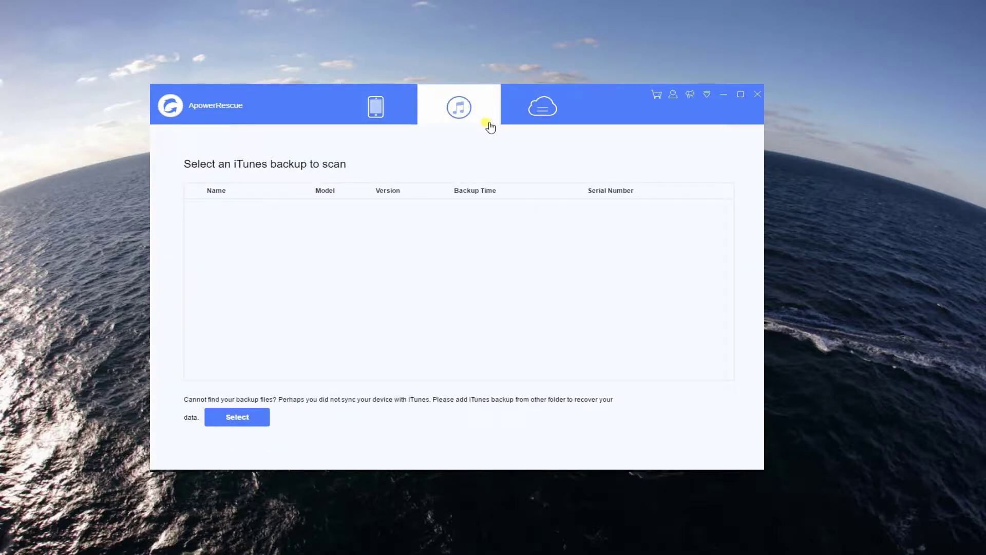
left_click(541, 116)
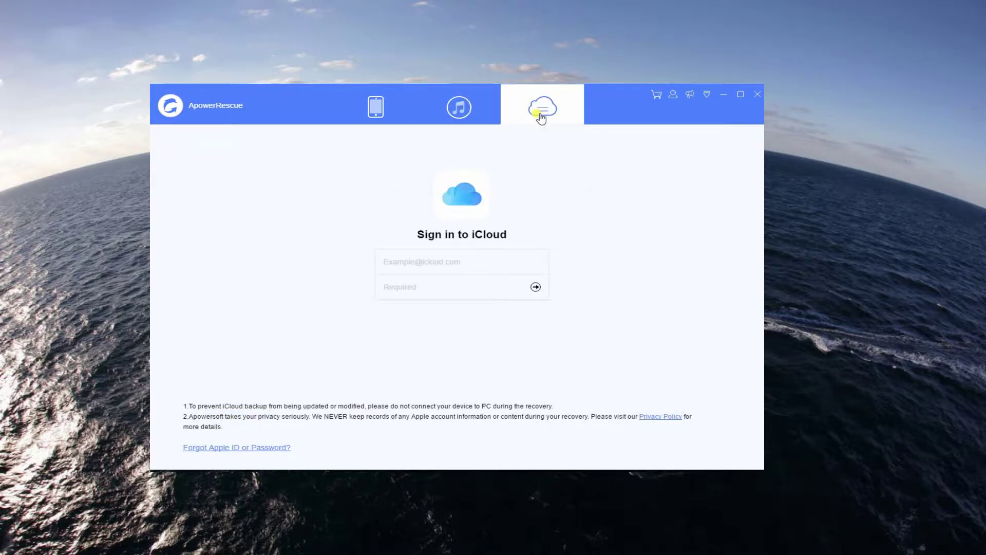
left_click(376, 109)
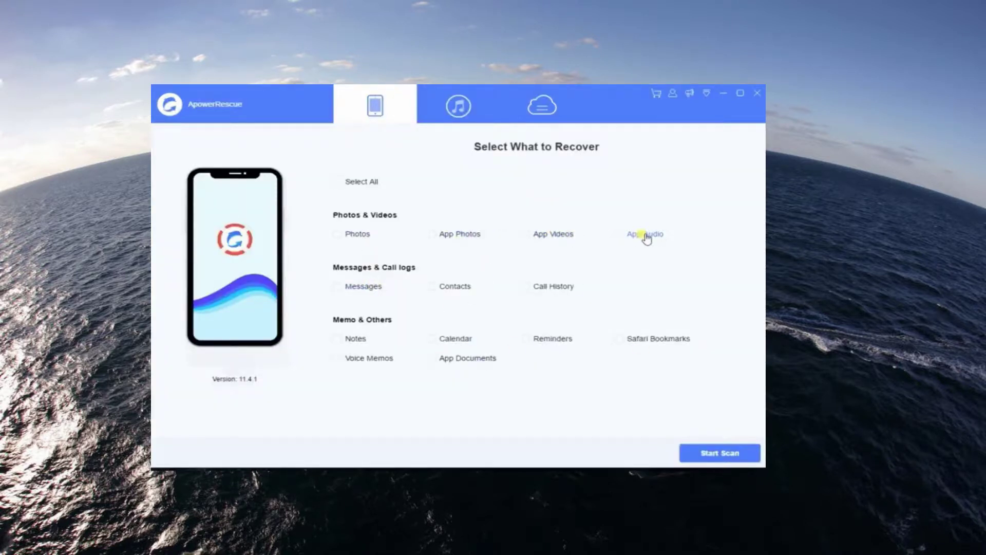
Scan the iPhone for all data types, then keep only Messages and Contacts selected.
left_click(349, 184)
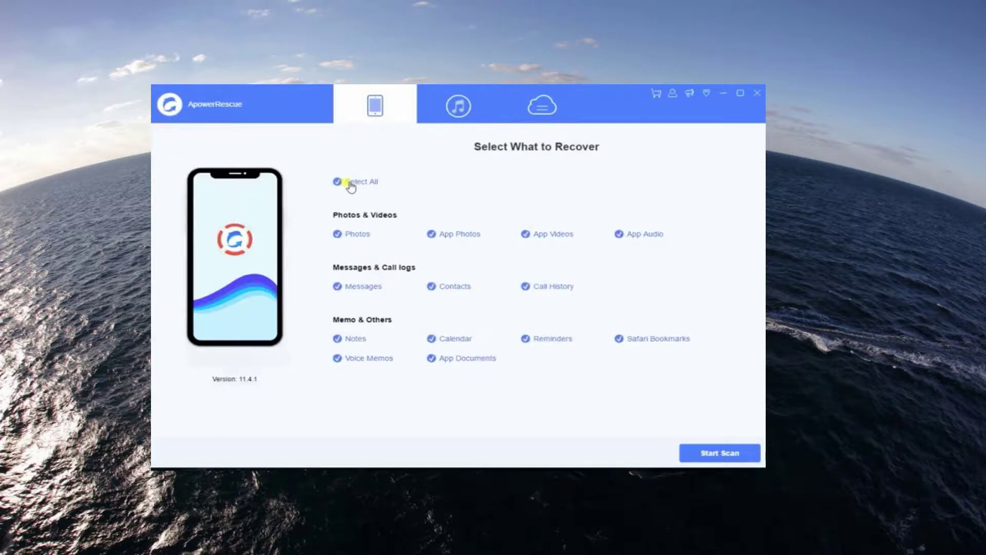
left_click(715, 454)
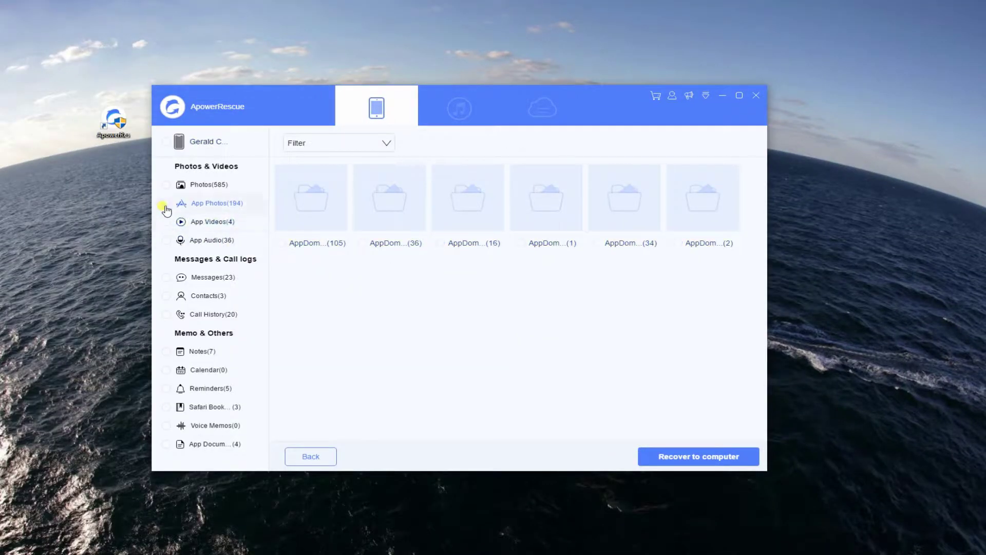
left_click(166, 203)
left_click(165, 221)
left_click(166, 240)
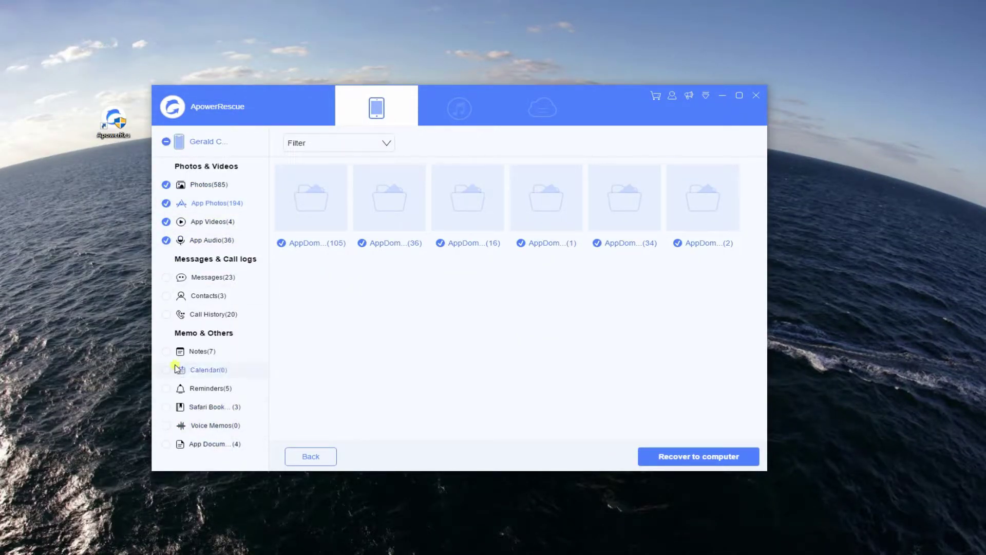
left_click(166, 185)
left_click(166, 203)
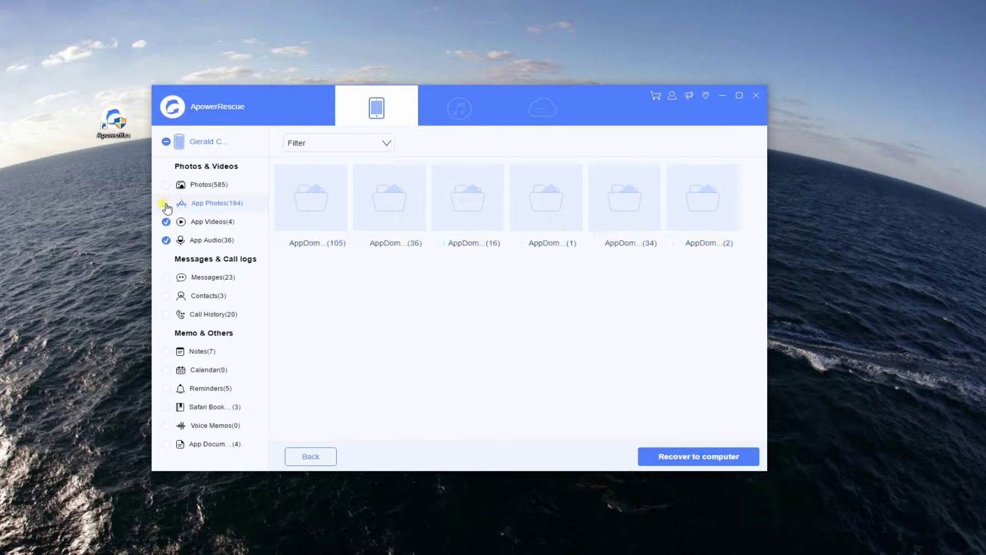
left_click(166, 222)
left_click(166, 240)
left_click(166, 277)
left_click(166, 295)
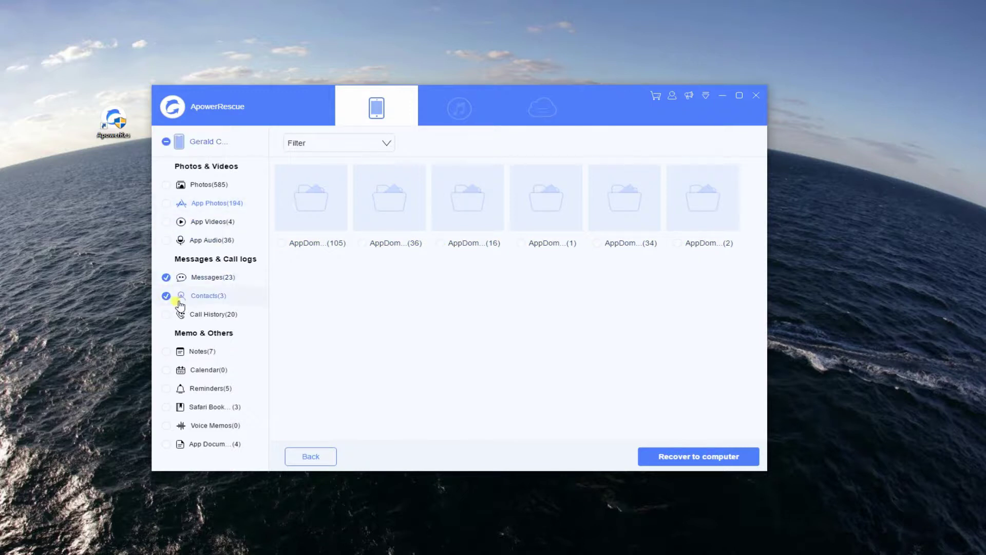
Recover them to a new Desktop folder named 'Recoverred Files'.
left_click(687, 457)
left_click(97, 100)
left_click(118, 64)
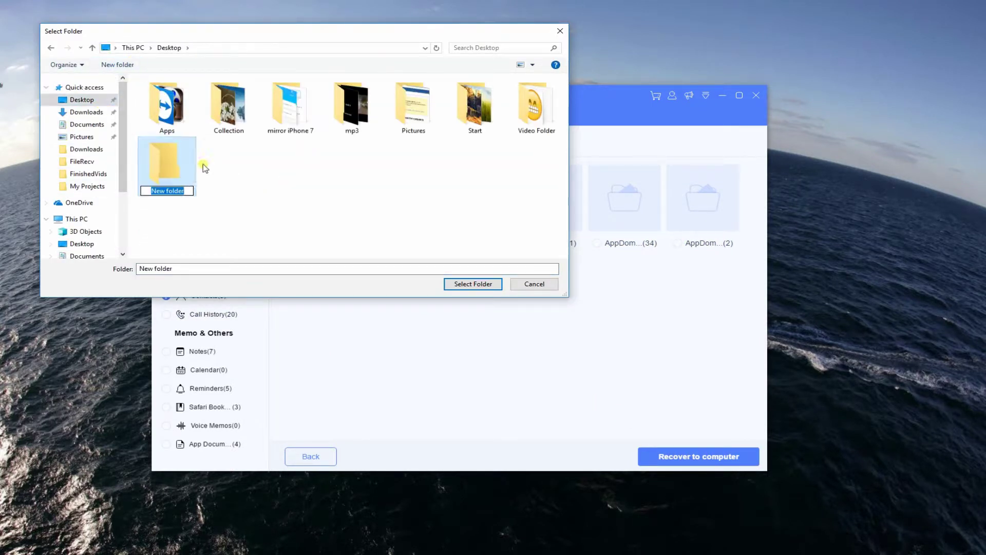
type("Recoverred Files")
key("Return")
left_click(472, 284)
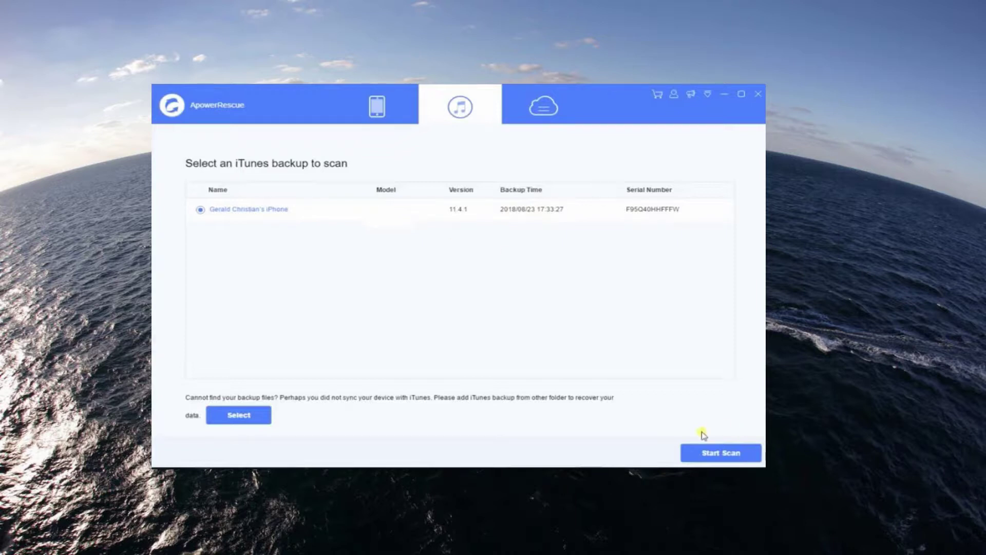
Scan the iPhone's 2018/08/23 iTunes backup in ApowerRescue.
left_click(714, 454)
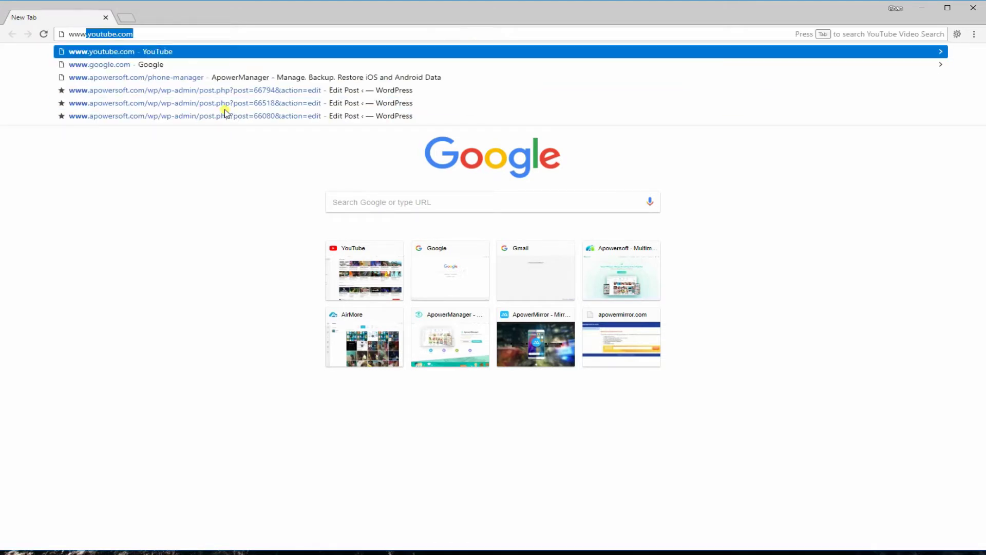
Load apowersoft.com/phone-manager in Chrome and download the ApowerManager installer.
type(".apowersoft.com/")
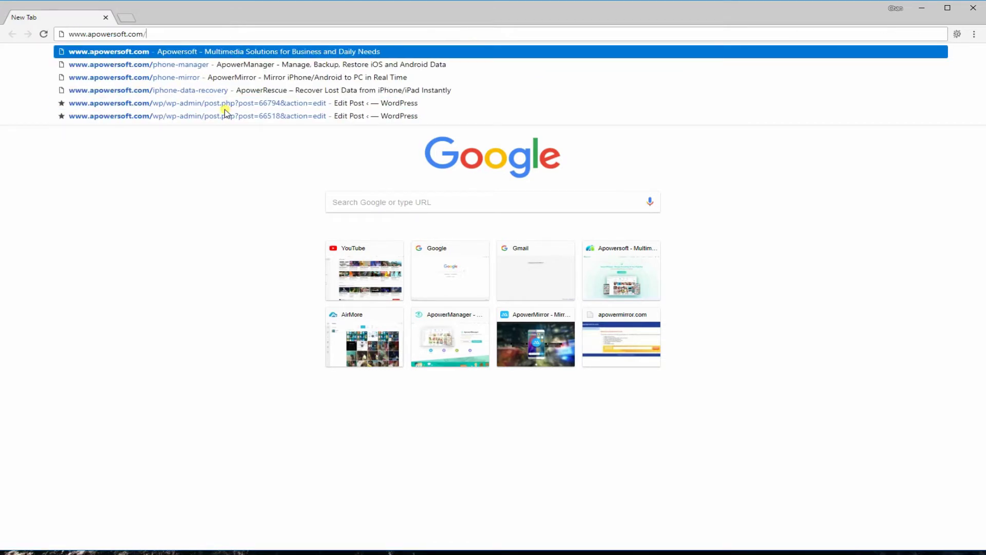
type("phone-manager")
key("Return")
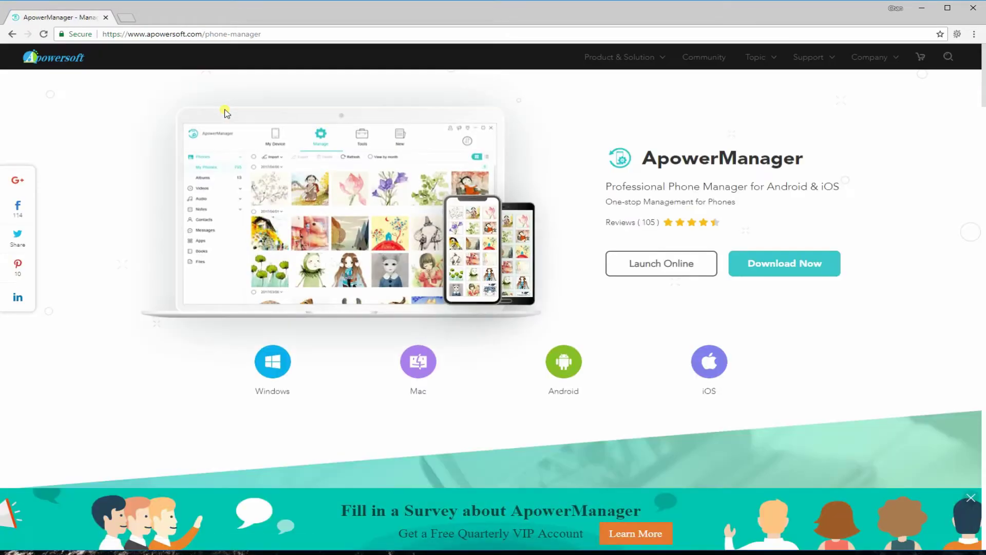
left_click(791, 263)
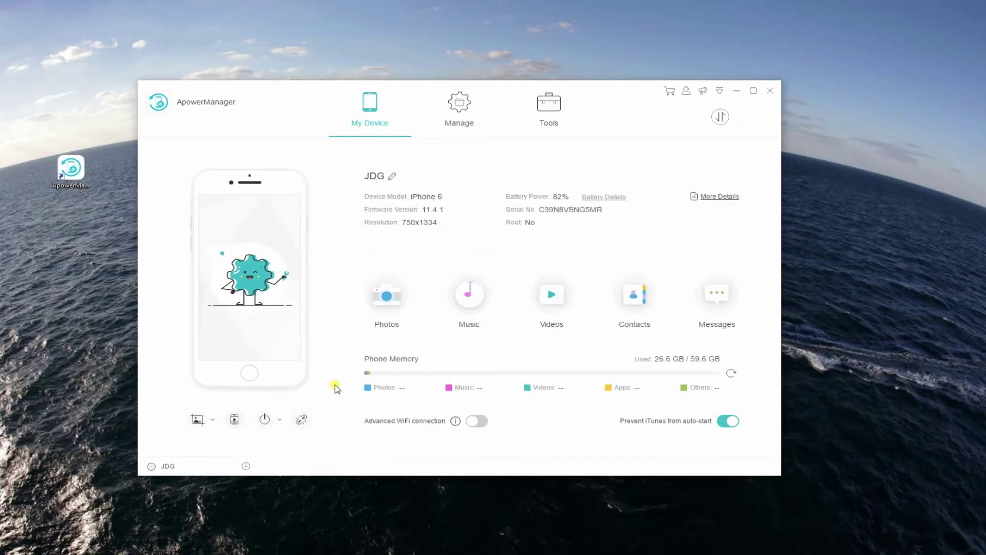
Switch ApowerManager from the device overview to the Tools page.
left_click(549, 124)
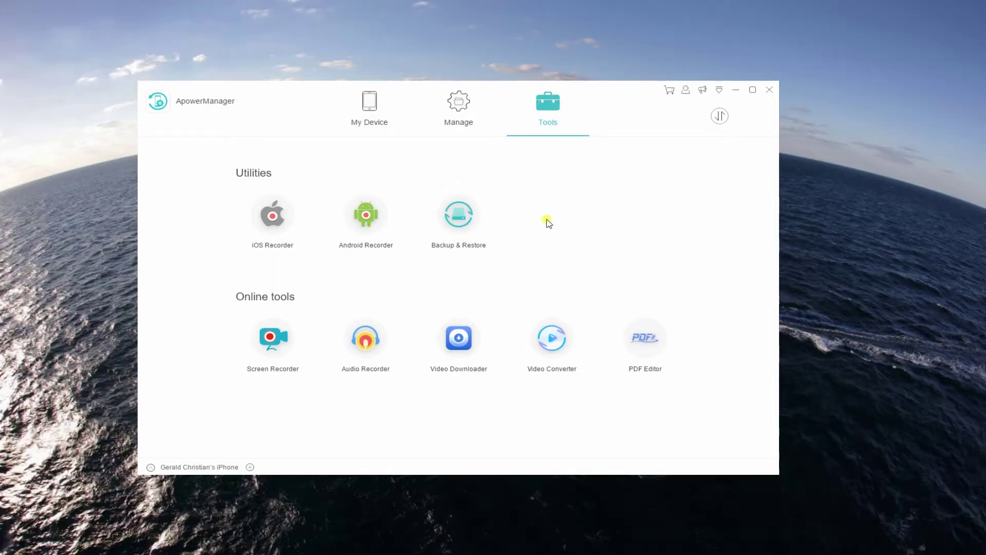
Run a Full Restore from Backup & Restore using the ticked 2018/08/23 iPhone backup.
left_click(472, 232)
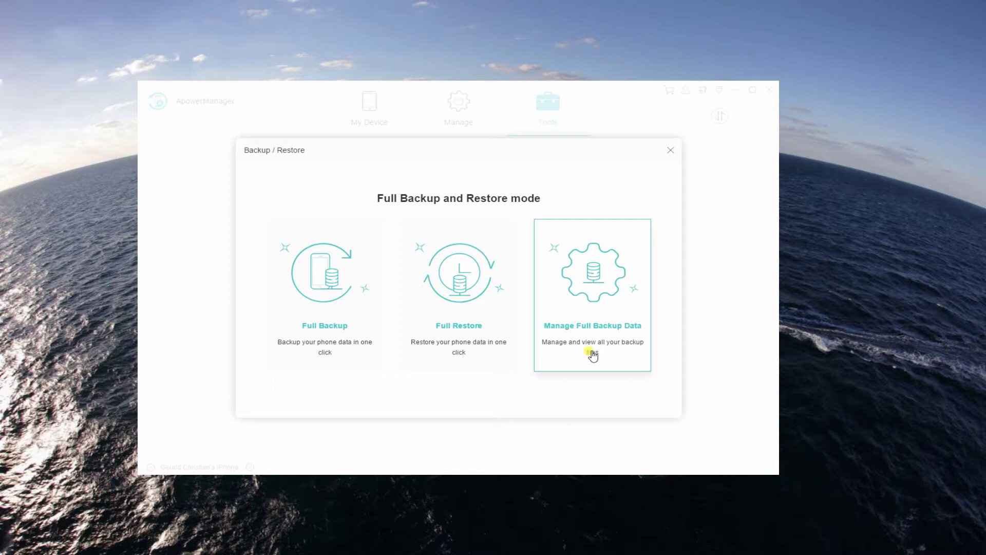
left_click(461, 339)
left_click(290, 183)
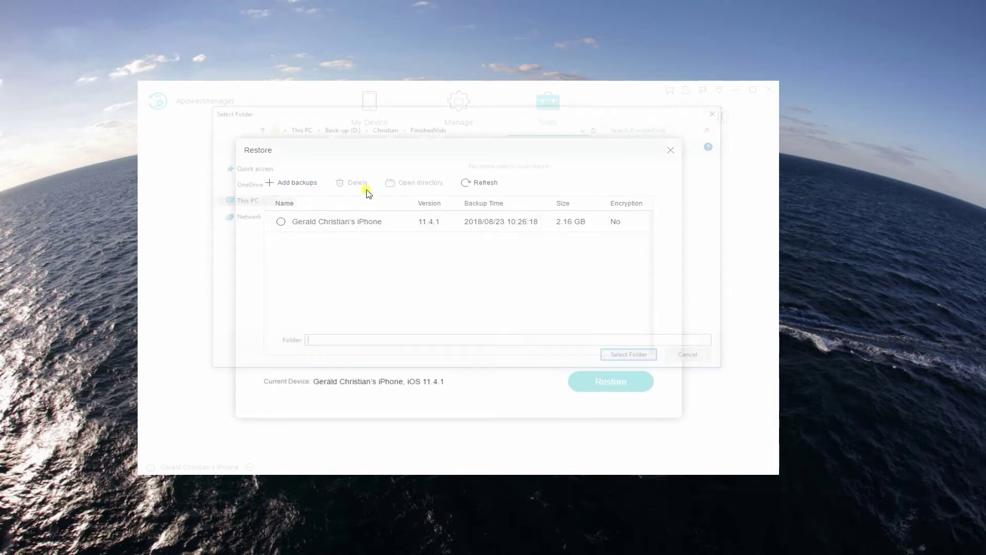
left_click(722, 109)
left_click(352, 222)
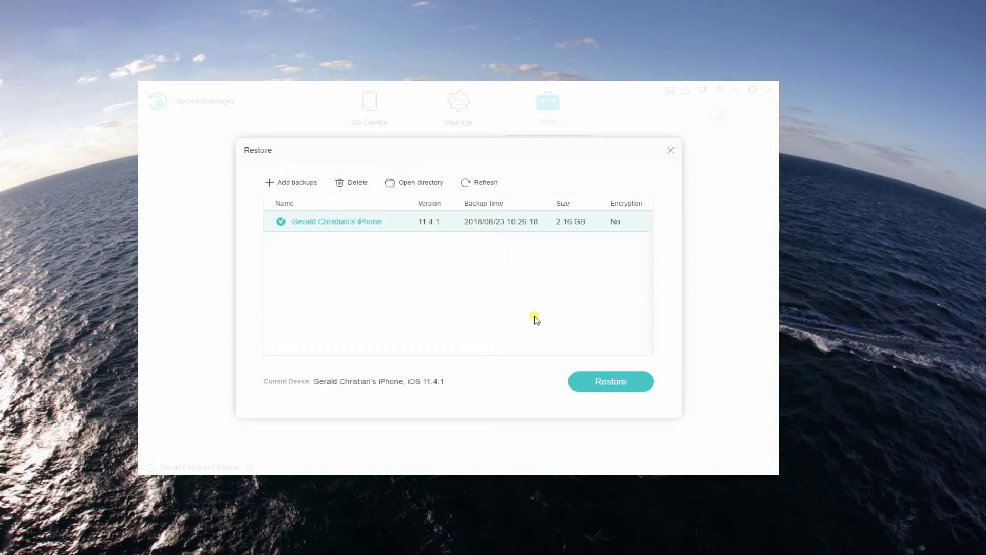
left_click(442, 222)
left_click(353, 223)
left_click(604, 384)
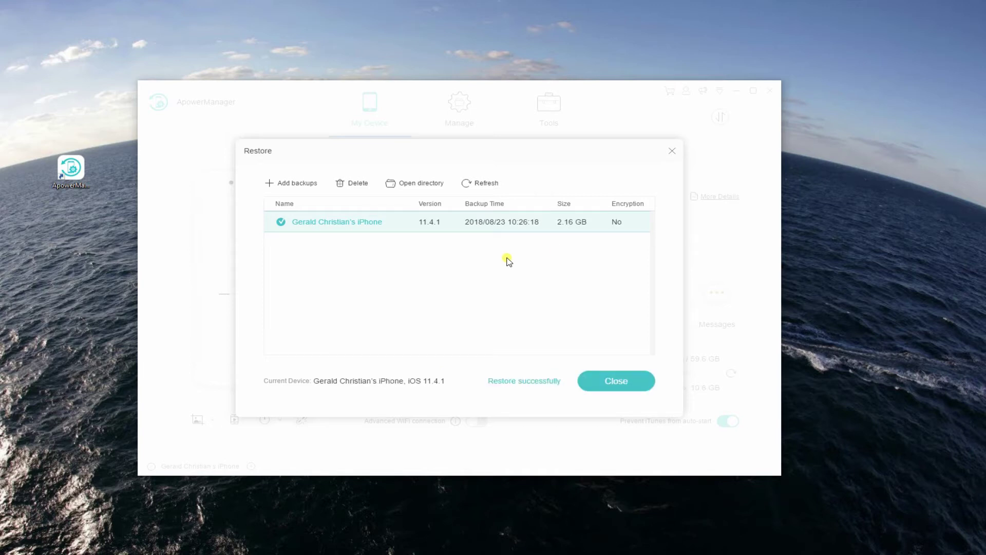
Close the finished Restore window and disconnect the iPhone from ApowerManager.
left_click(621, 382)
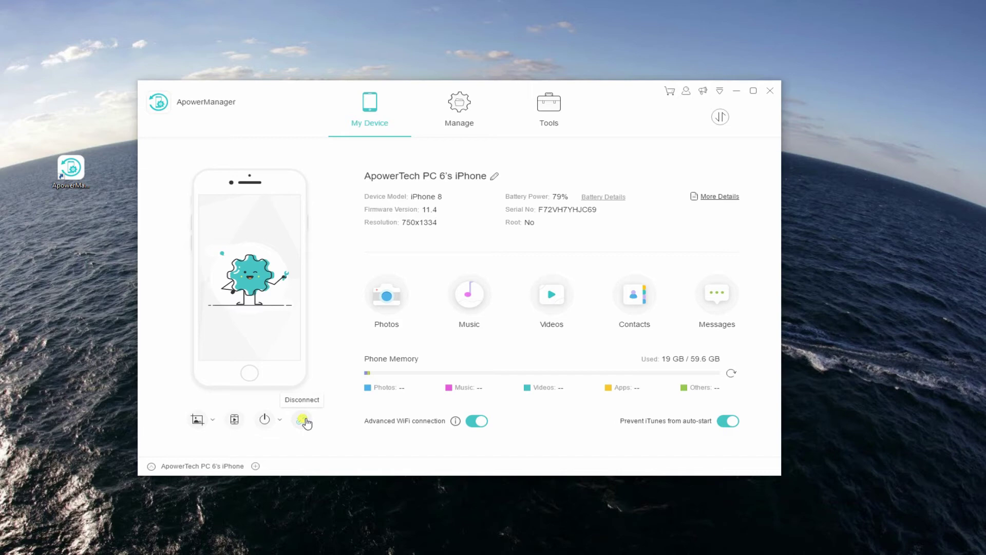
left_click(303, 420)
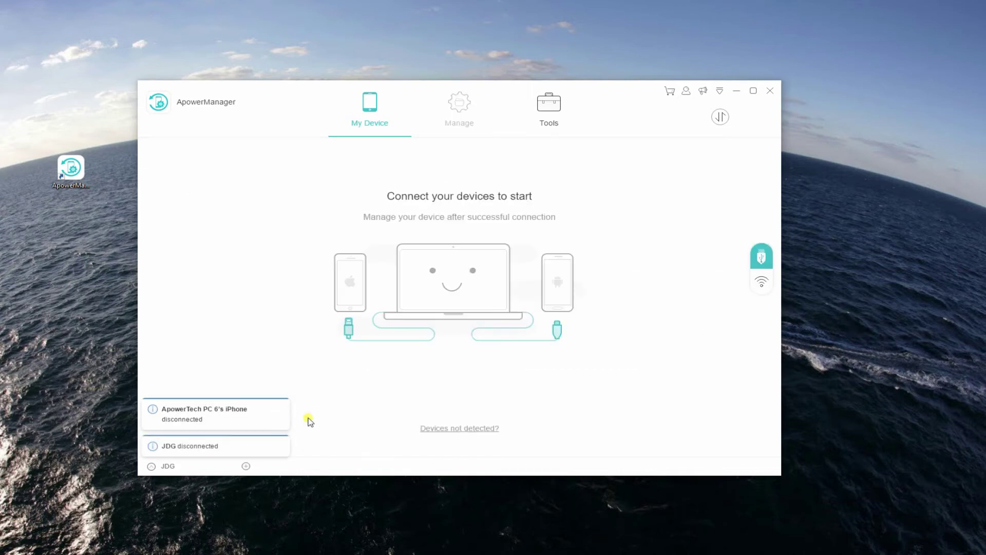